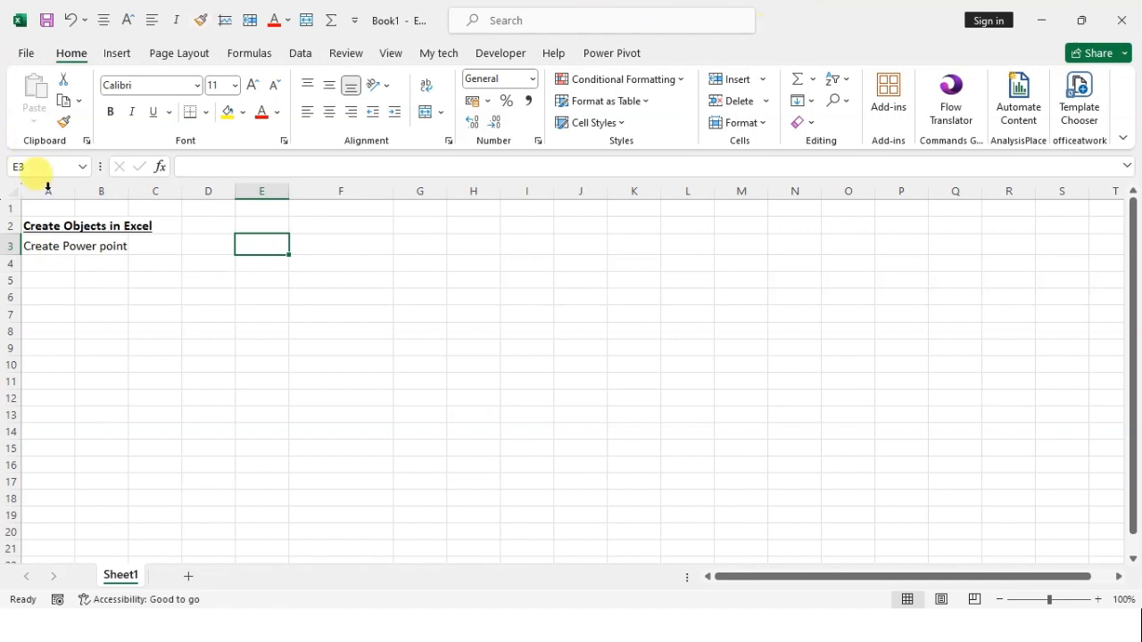
- Insert a new Microsoft PowerPoint Presentation object at cell F3 and leave its editing mode
click(344, 249)
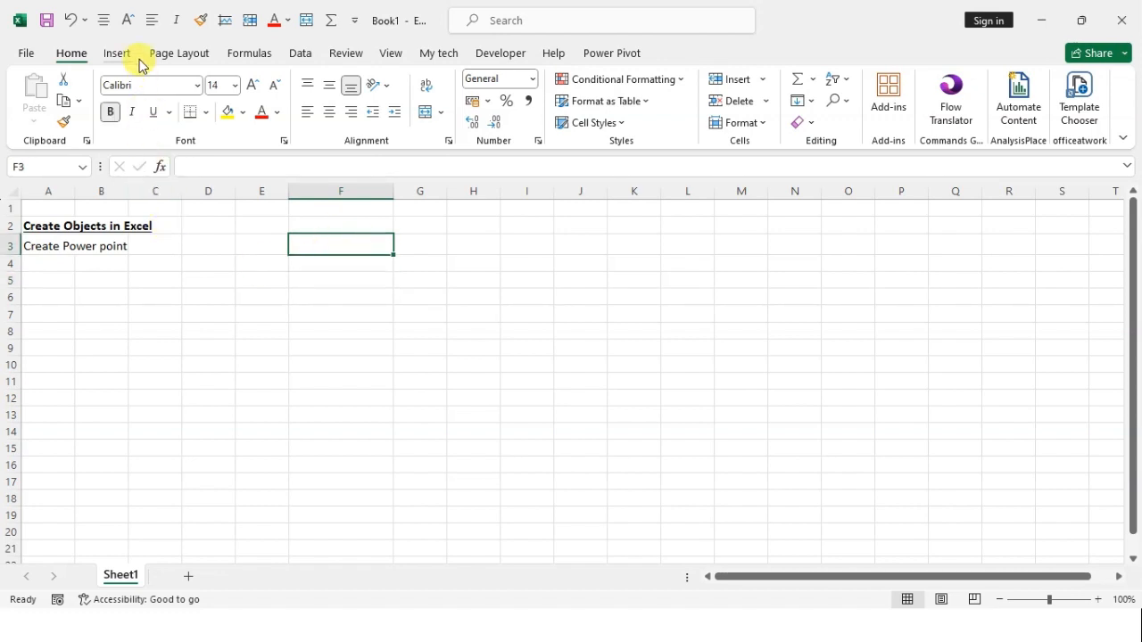
click(116, 53)
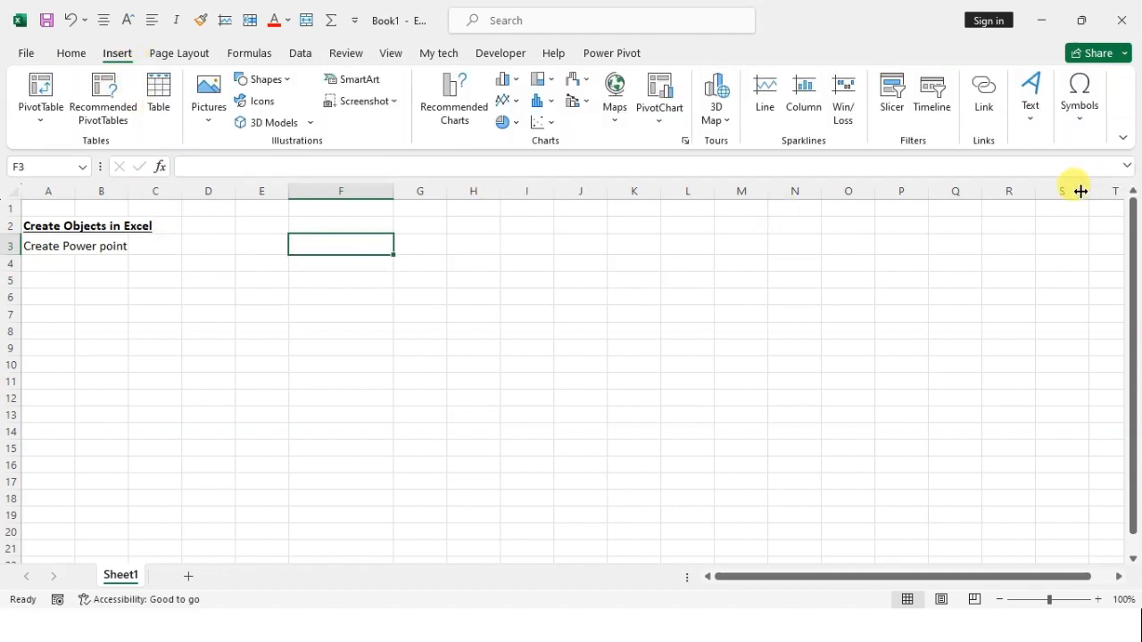
click(1032, 123)
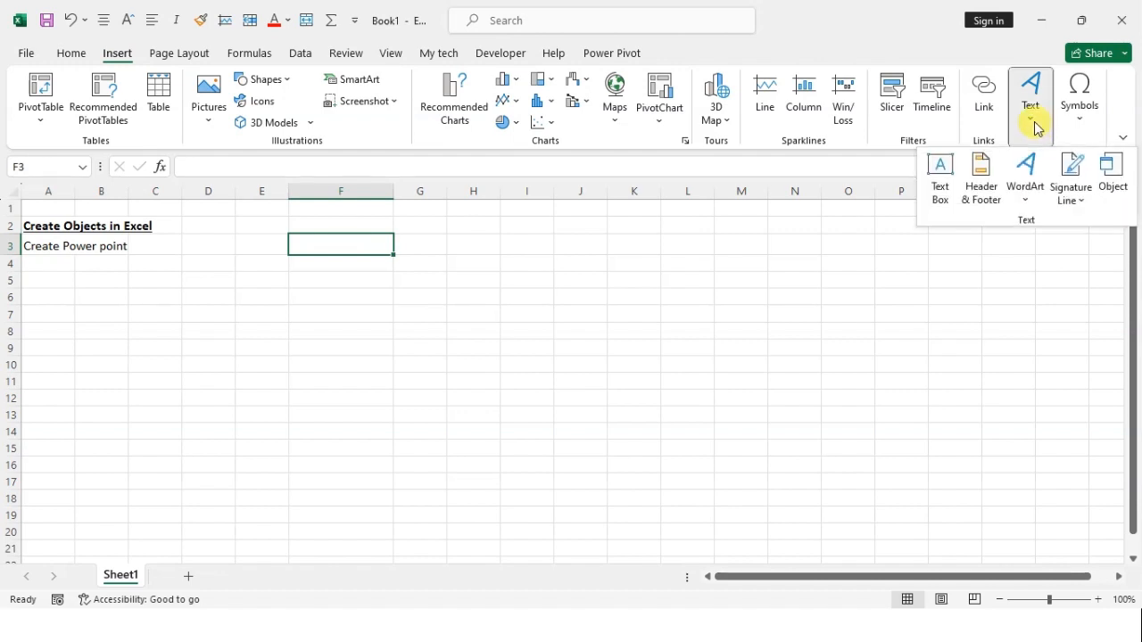
click(1113, 184)
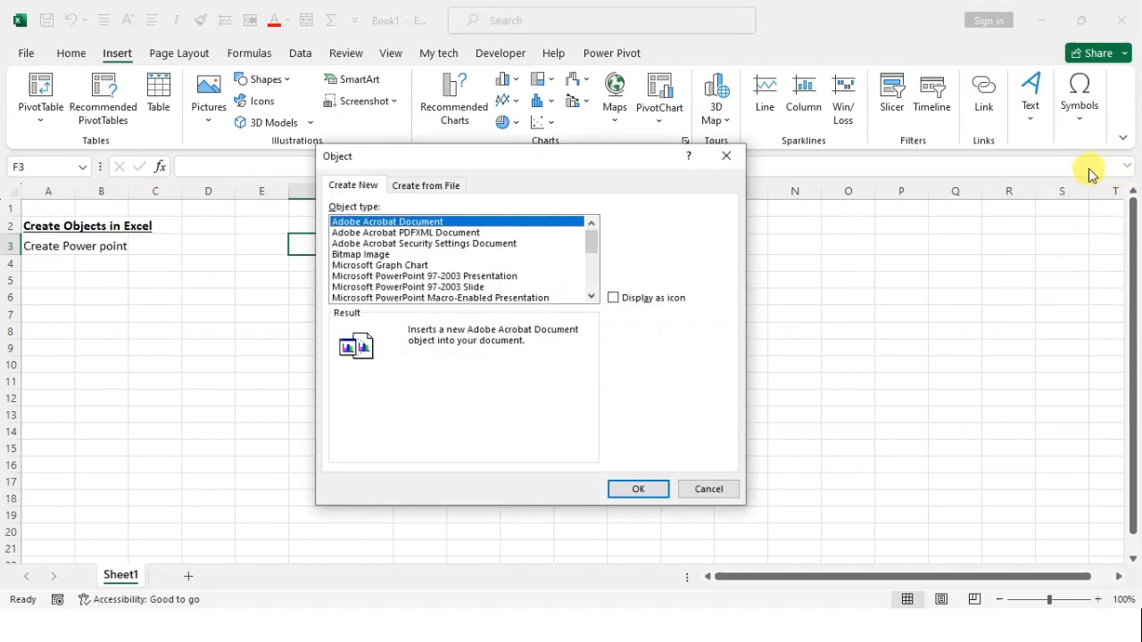
drag(560, 160, 530, 85)
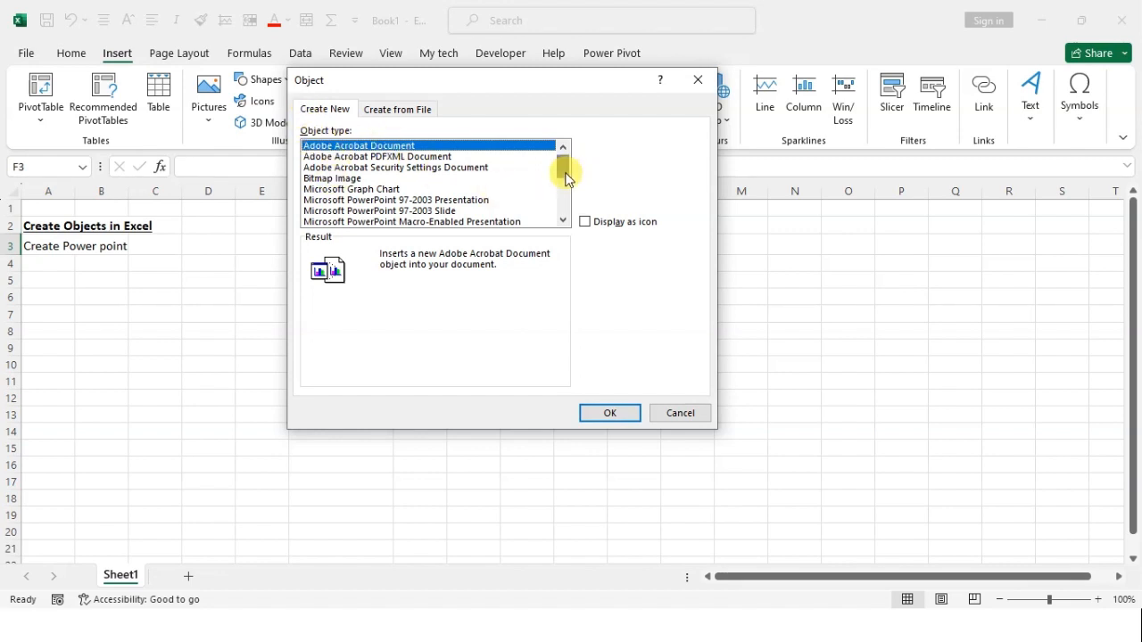
drag(565, 179, 565, 210)
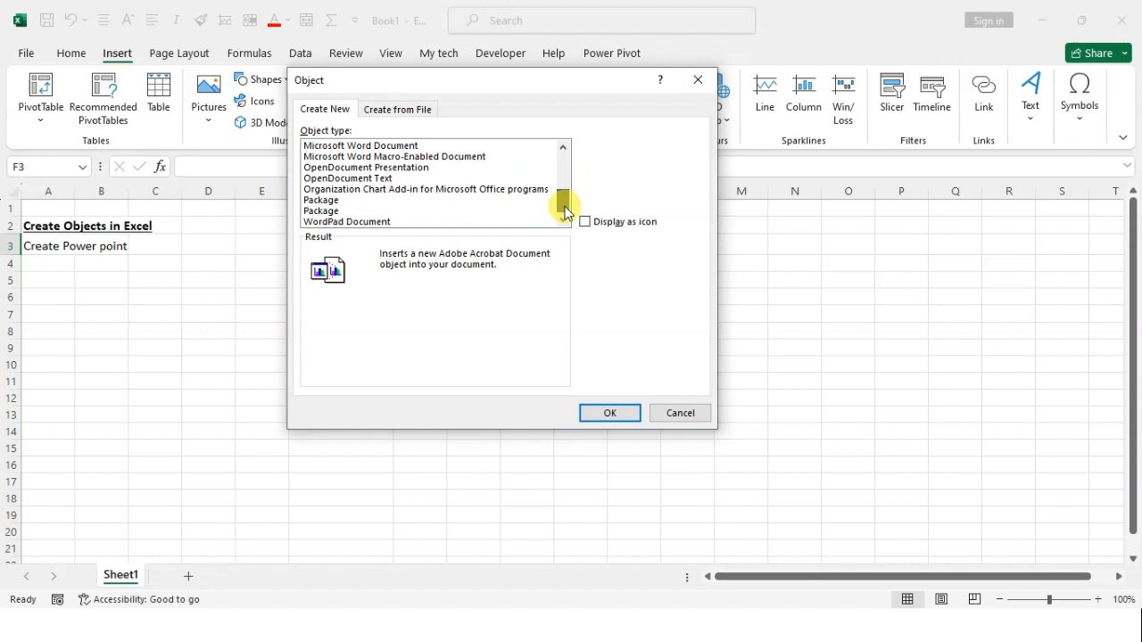
mouse_move(565, 211)
mouse_down()
mouse_move(577, 176)
mouse_move(580, 207)
mouse_up()
click(375, 180)
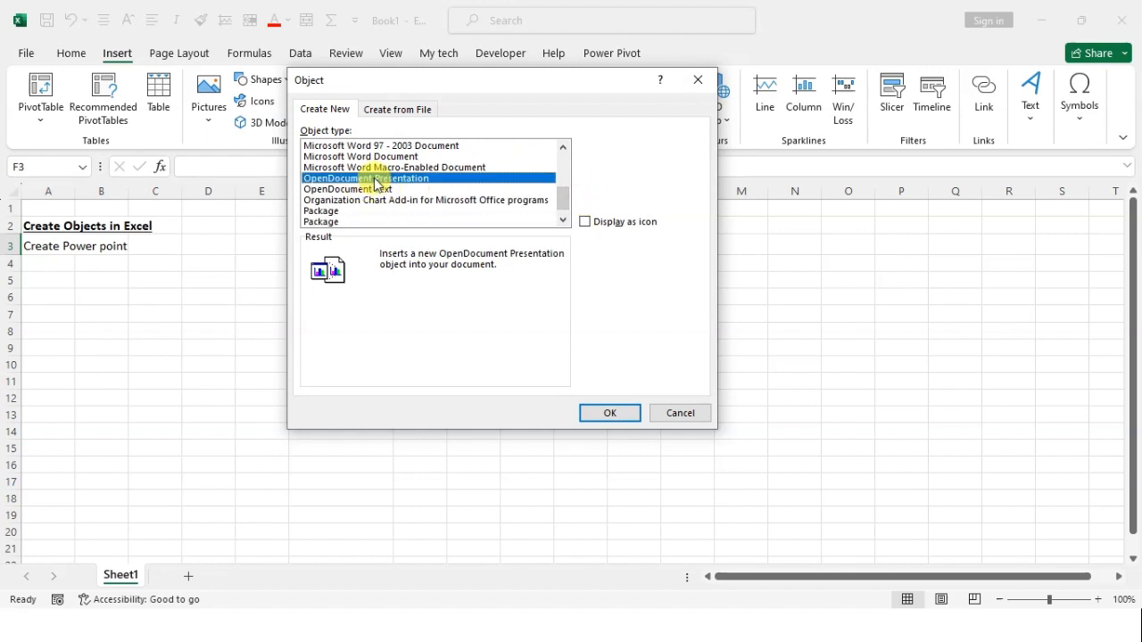
click(379, 157)
scroll(392, 203, up, 2)
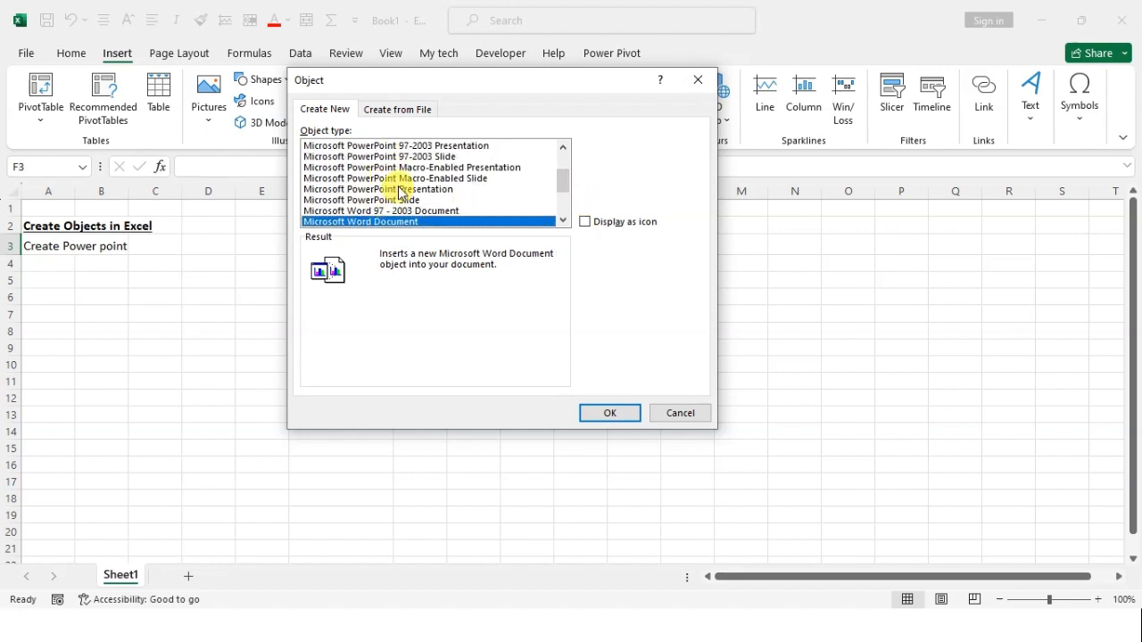
click(399, 191)
click(609, 415)
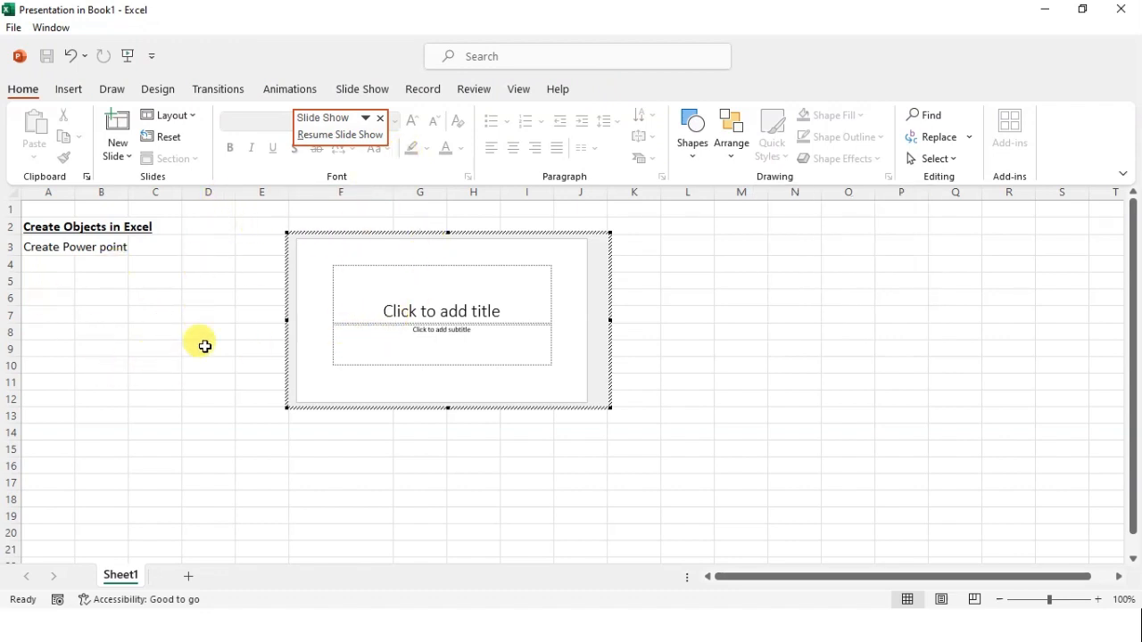
click(183, 393)
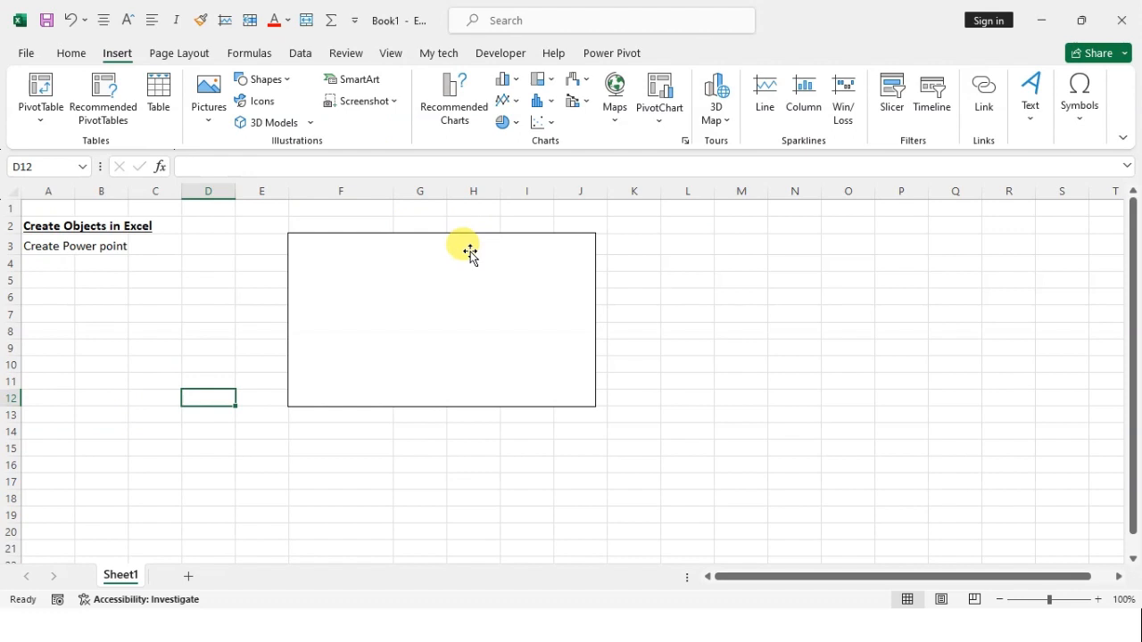
- Open the embedded presentation for editing within the sheet and enter PNDTECHZONE as the first slide's title
click(420, 295)
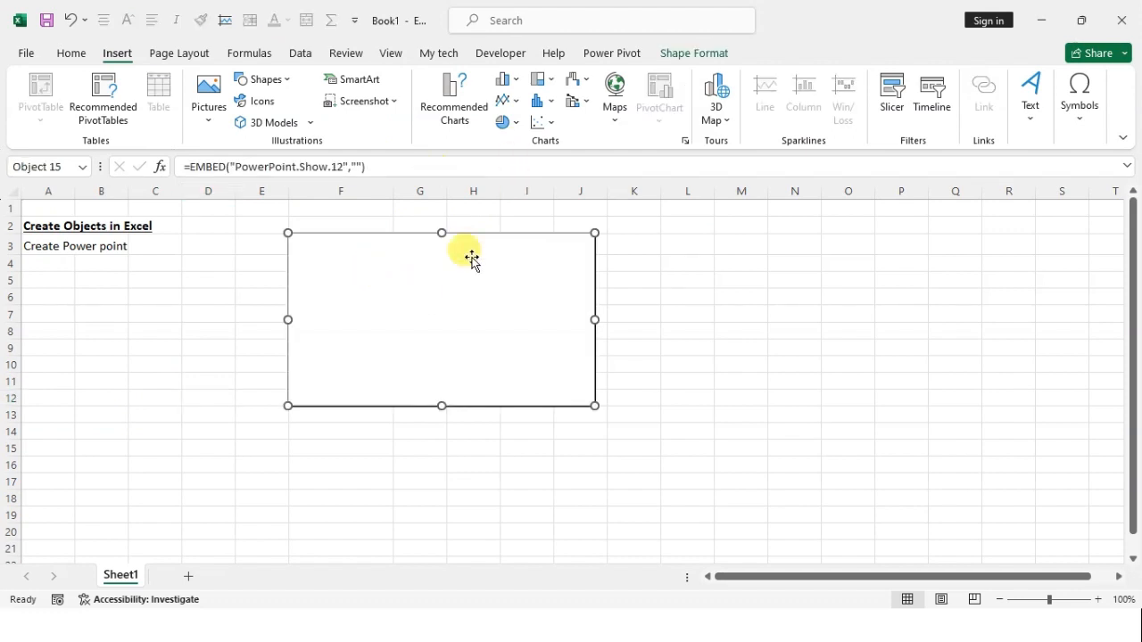
right_click(403, 260)
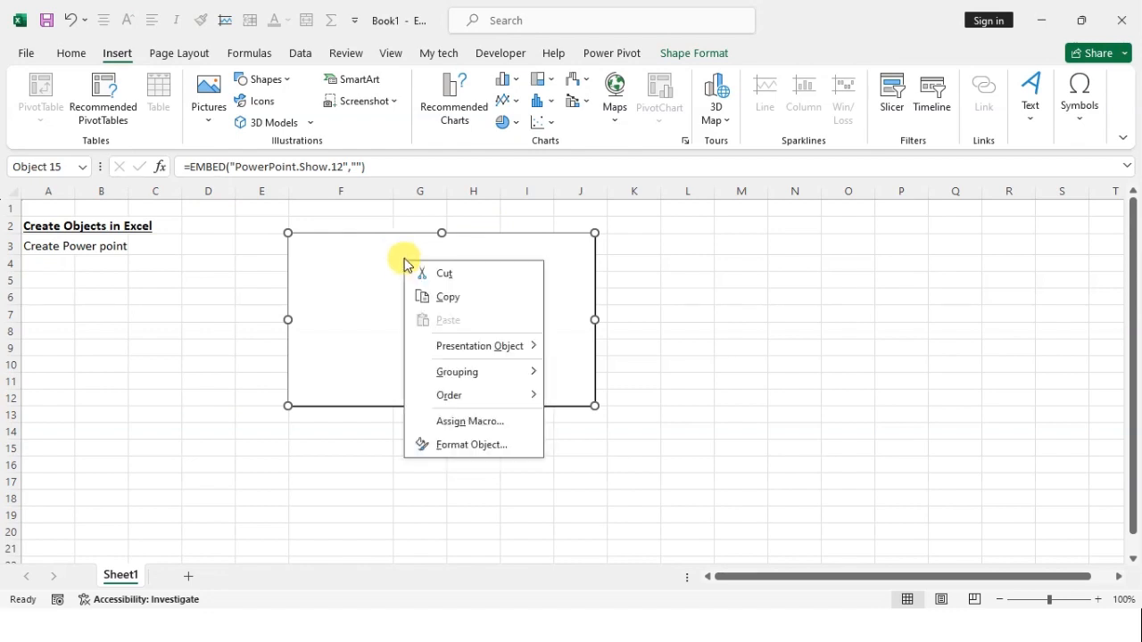
mouse_move(501, 350)
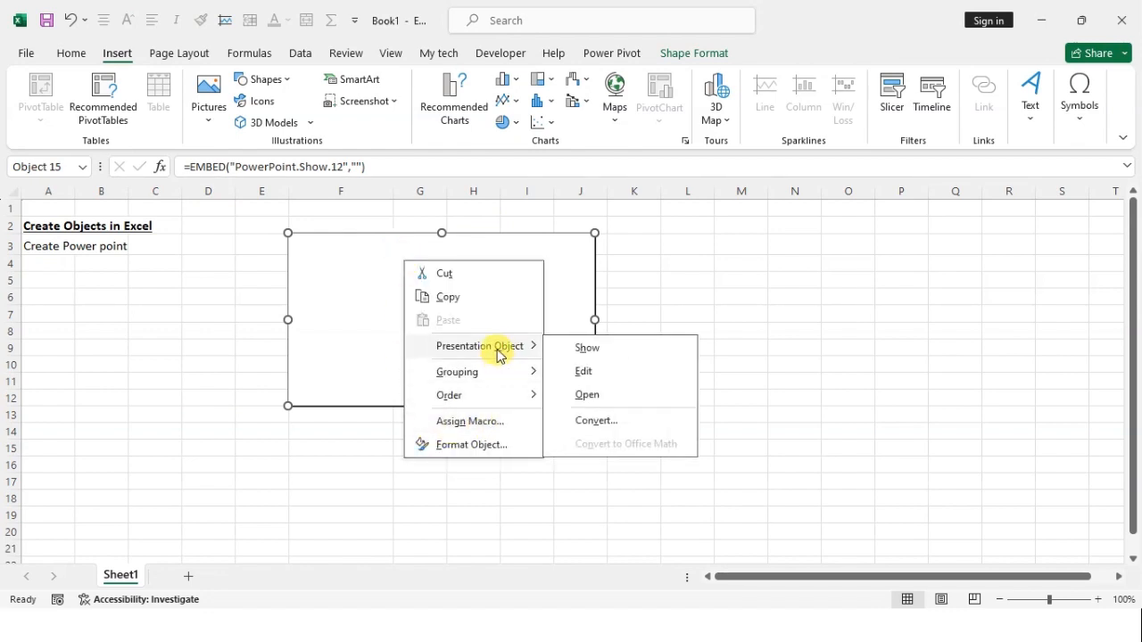
click(582, 371)
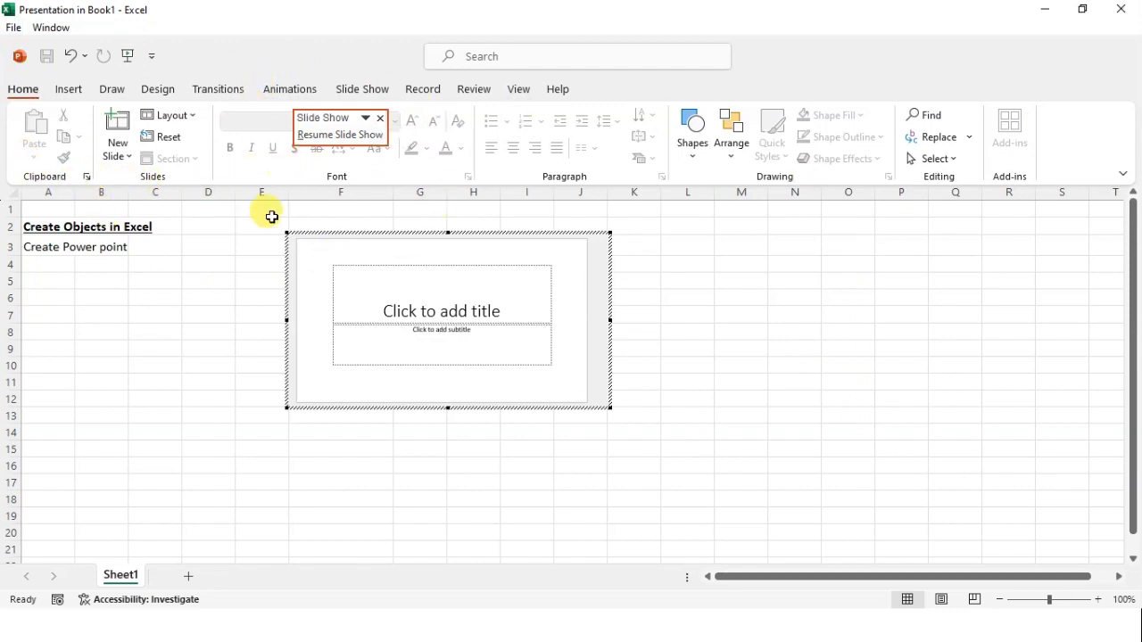
click(467, 304)
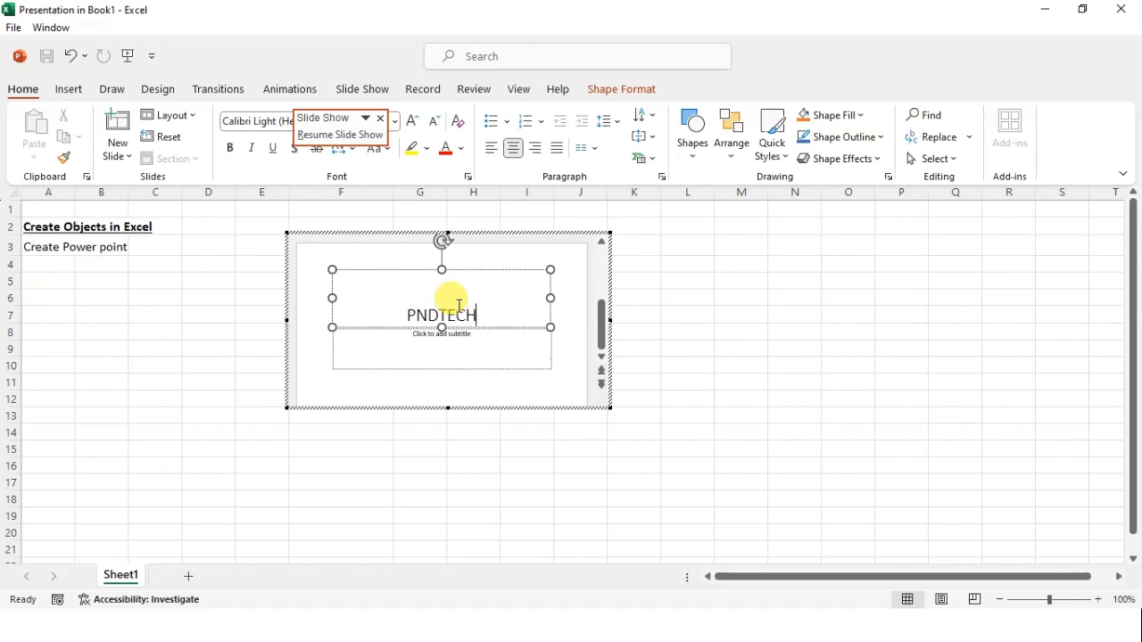
text(PNDTECHZONE)
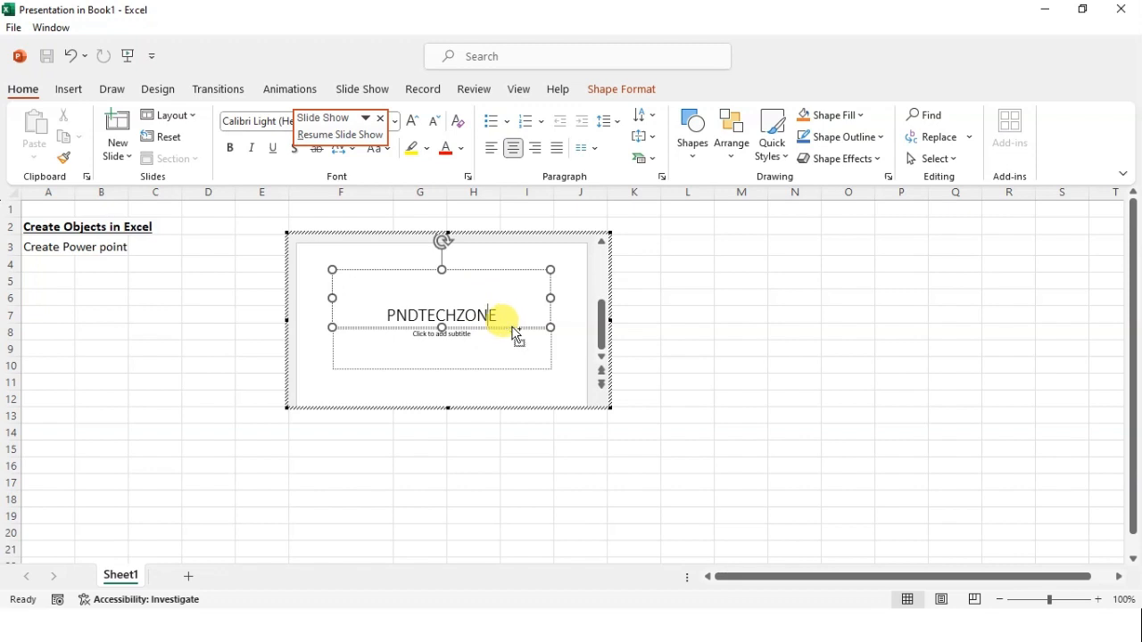
- Add several new slides to the embedded presentation, including one with the Title Slide layout
scroll(513, 330, down, 1)
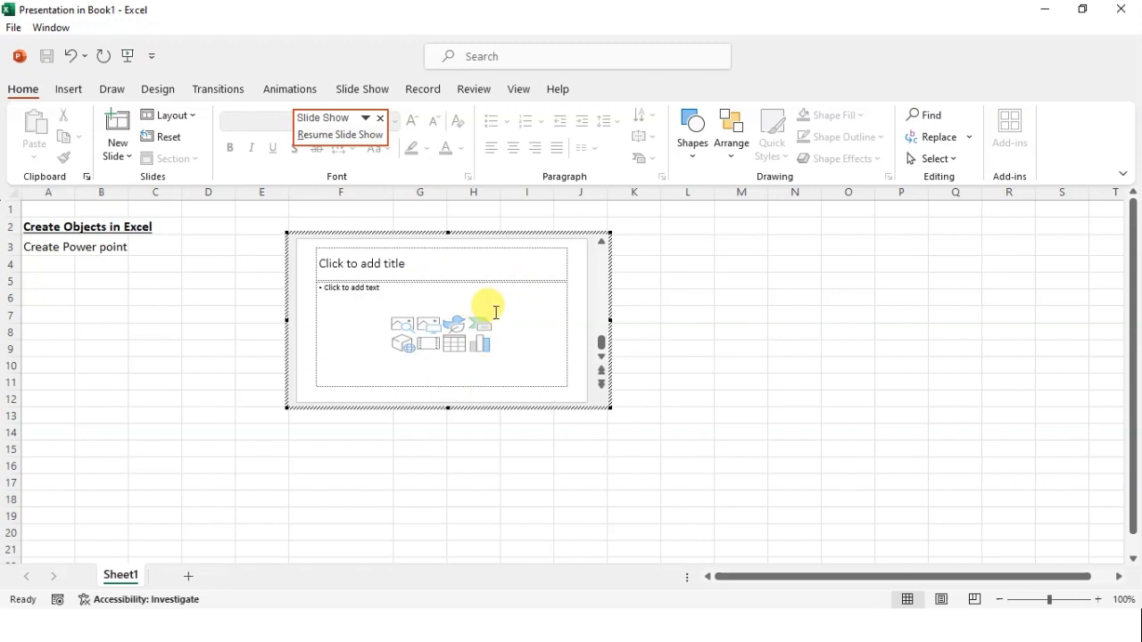
click(460, 274)
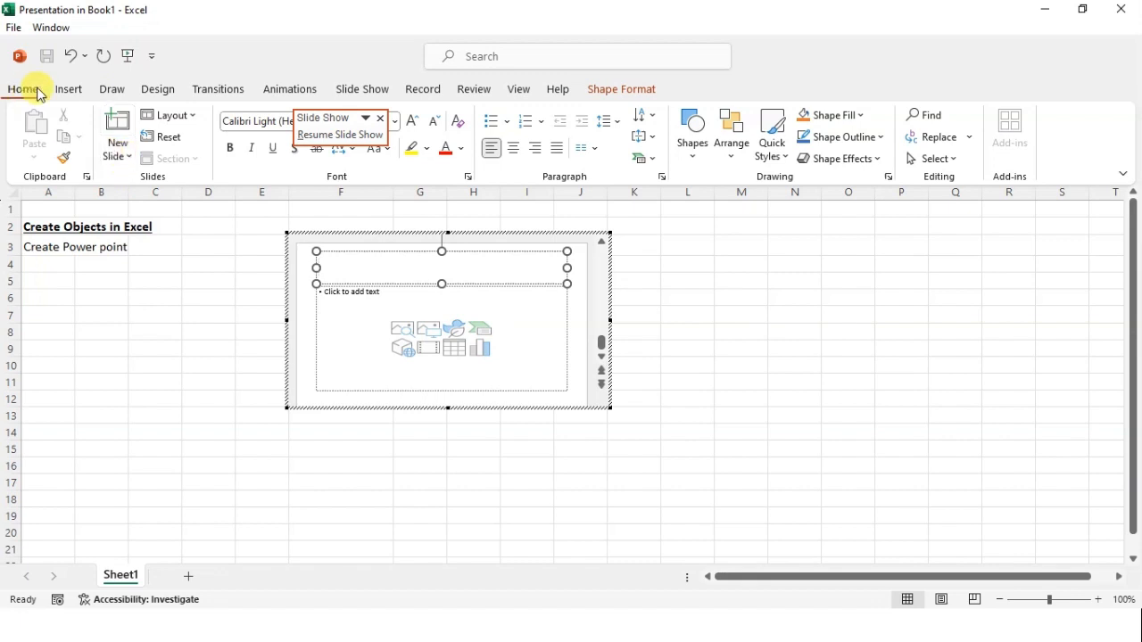
click(120, 153)
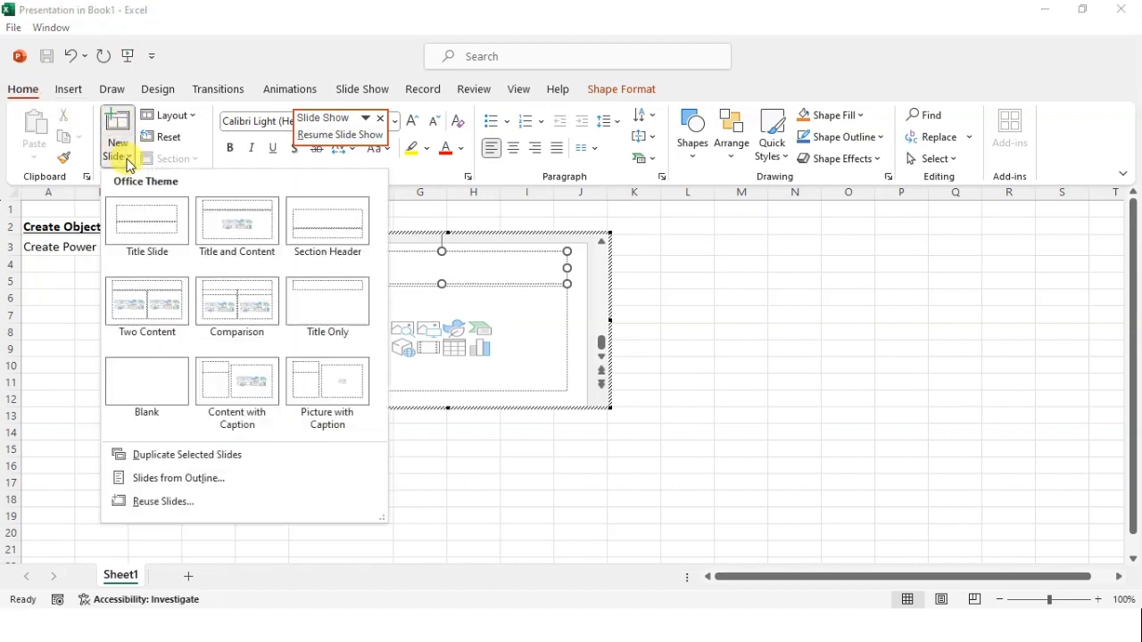
click(133, 212)
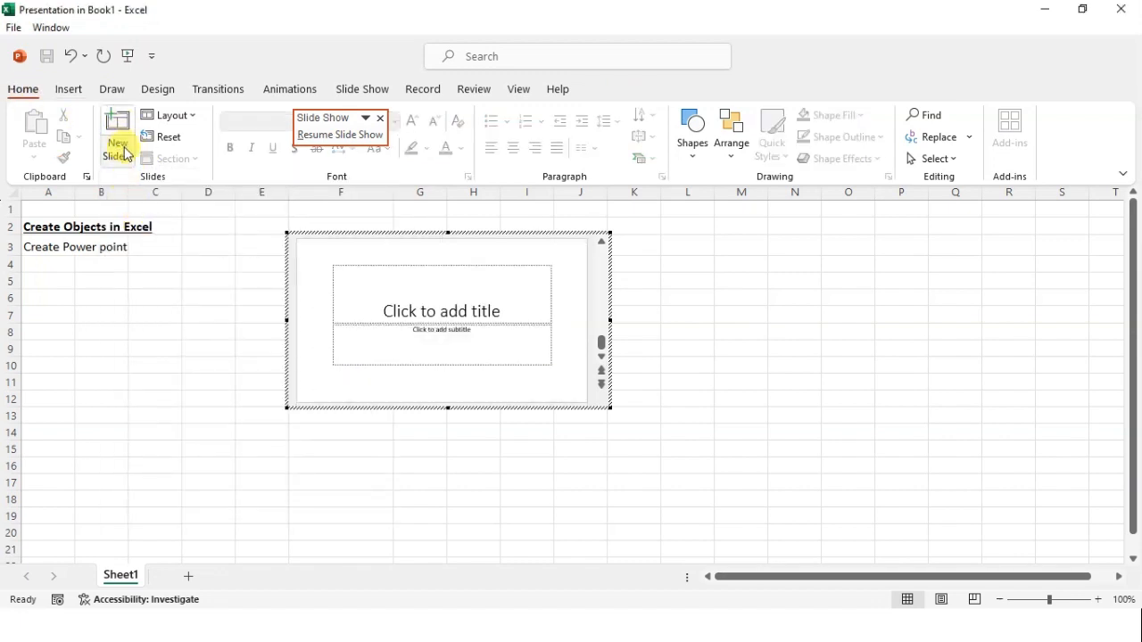
click(469, 298)
click(117, 122)
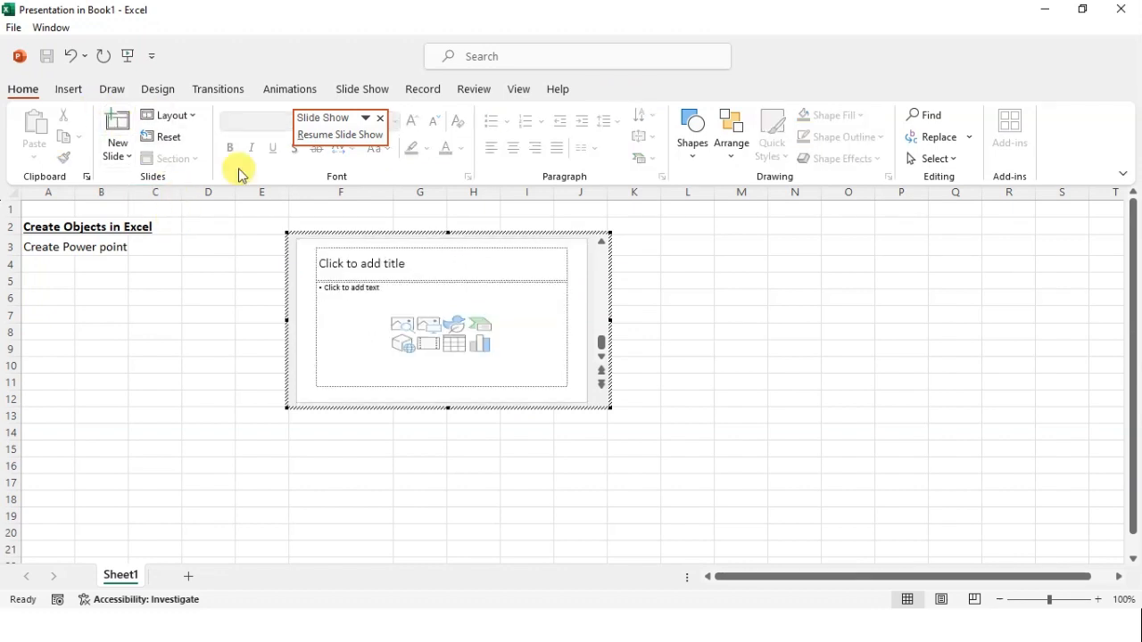
click(116, 129)
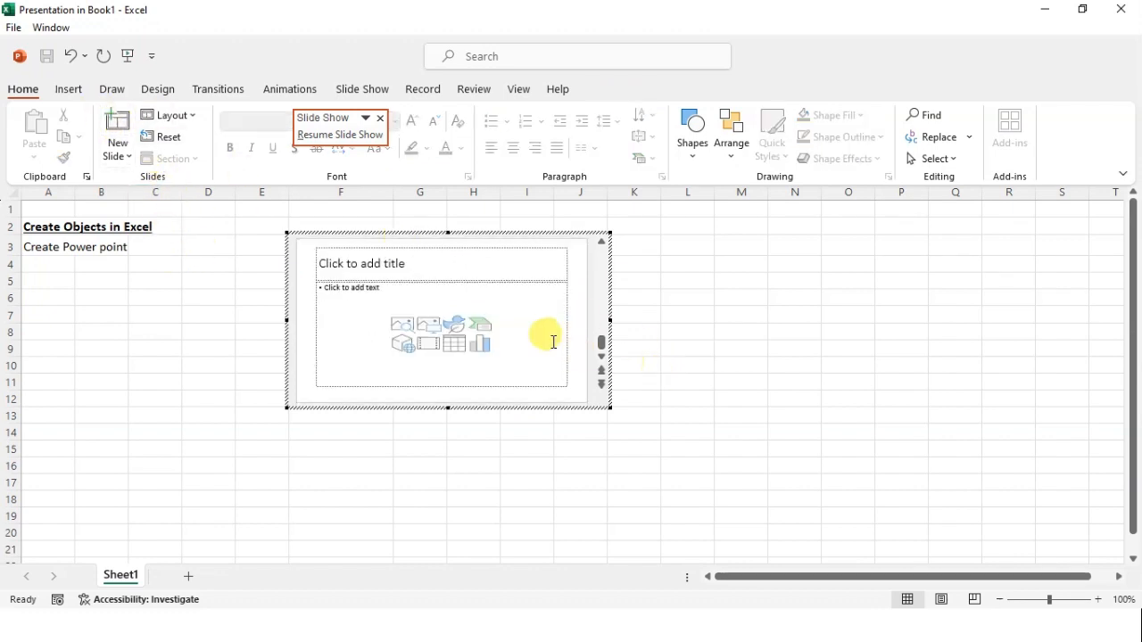
- Enter Slides 1 as the title of the slide following the PNDTECHZONE slide
click(552, 340)
scroll(341, 300, up, 5)
scroll(396, 293, up, 2)
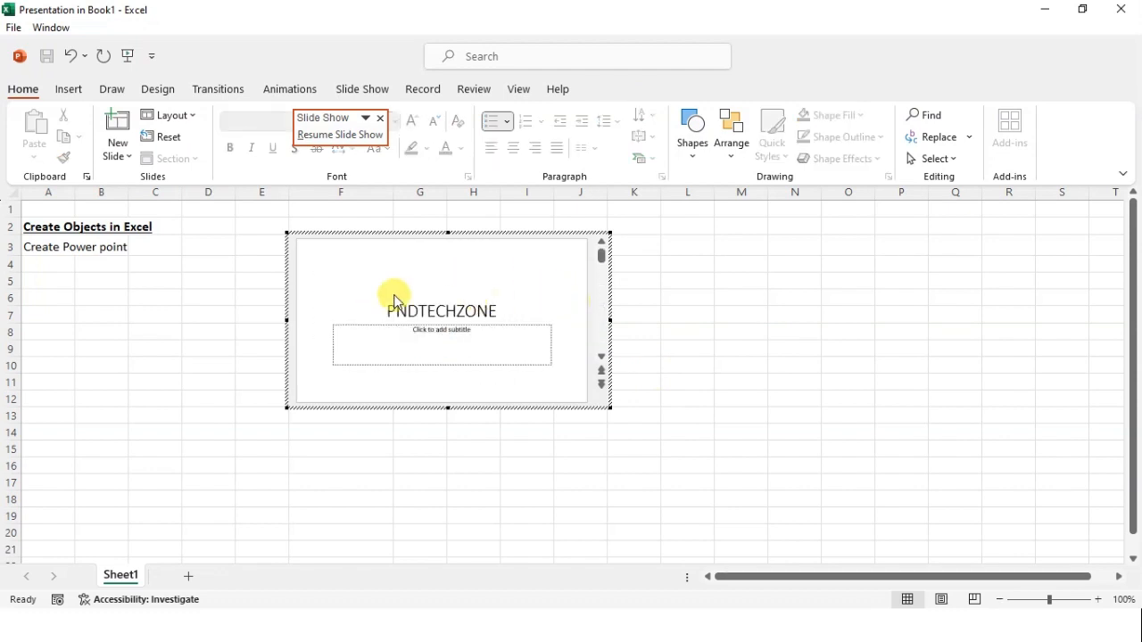
scroll(375, 277, down, 3)
click(371, 269)
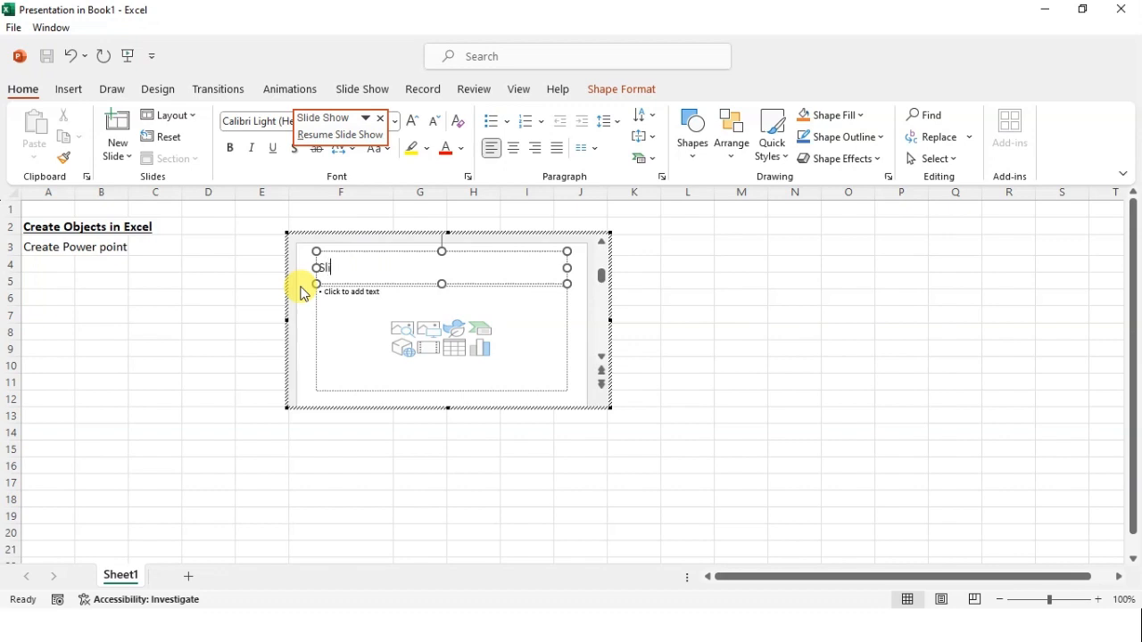
text(Slides 1)
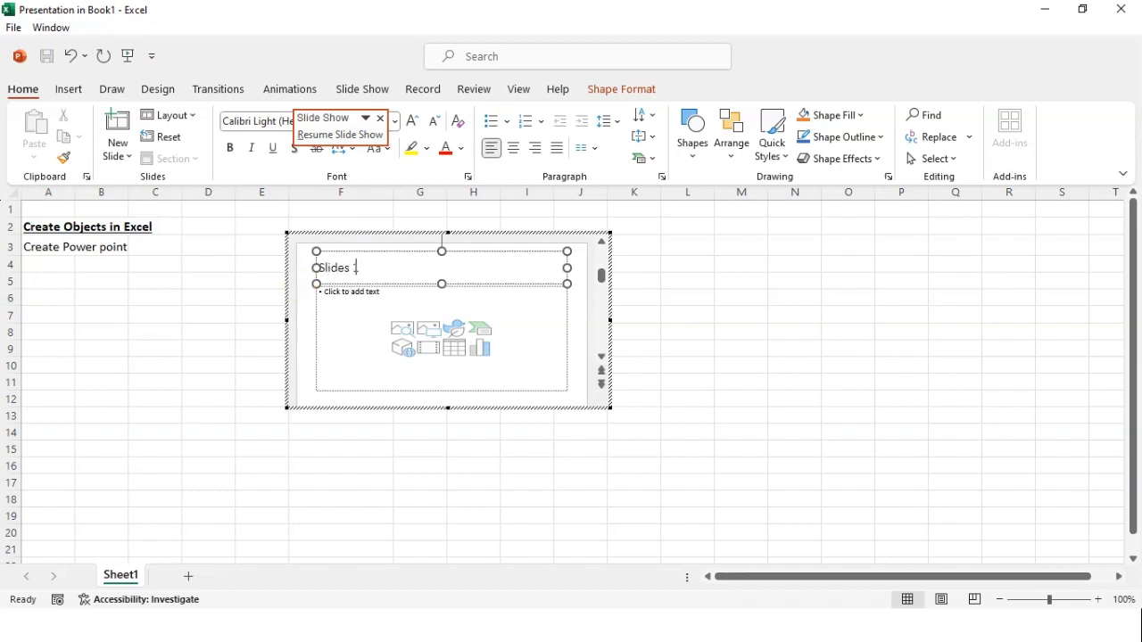
- Title the following two slides Slides 2 and Slides 3
click(601, 361)
click(365, 265)
text(Slides 2)
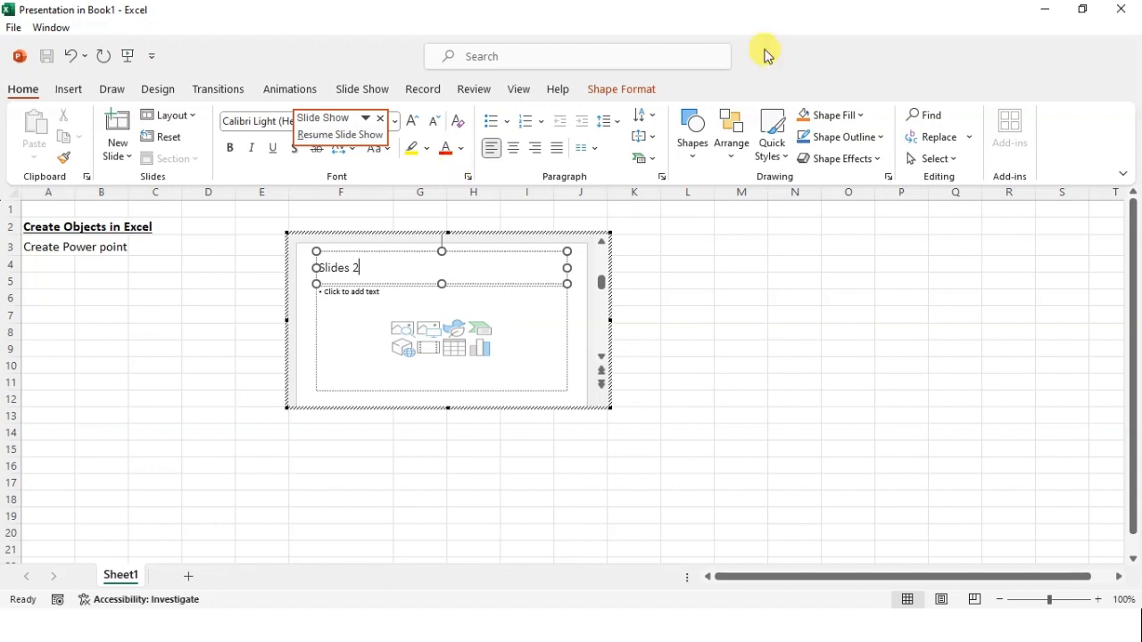
click(592, 367)
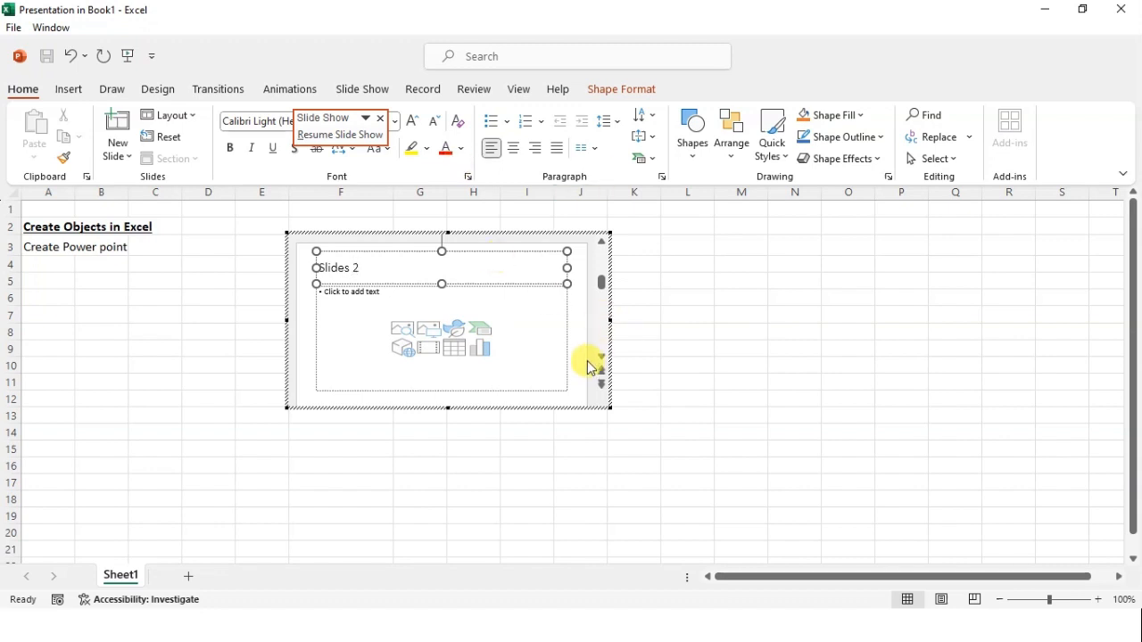
click(428, 257)
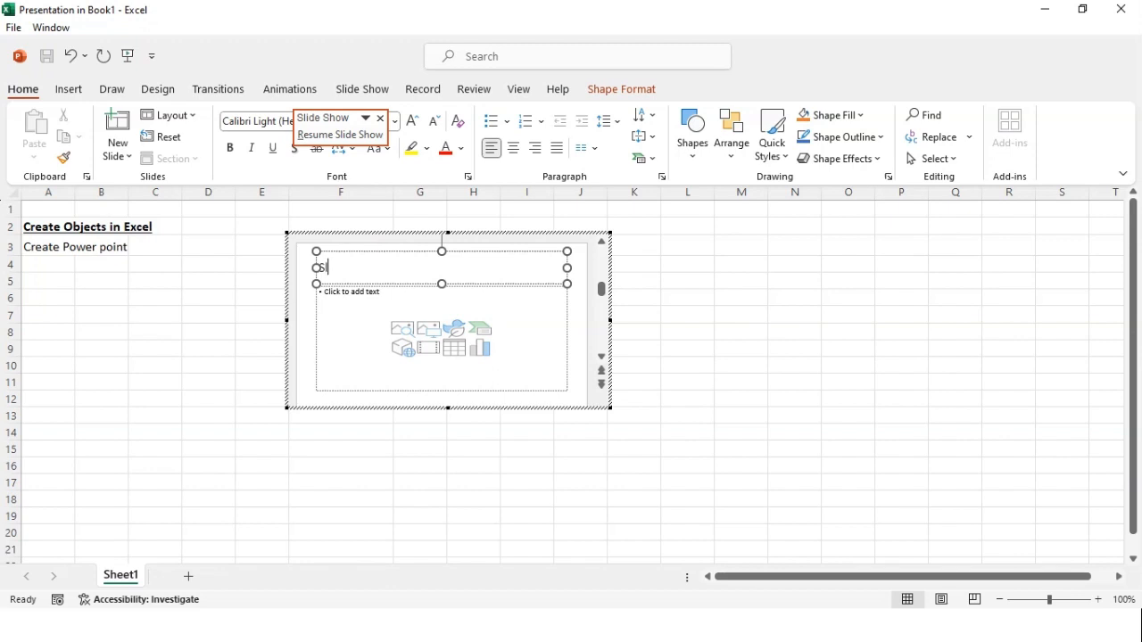
text(Slides 3)
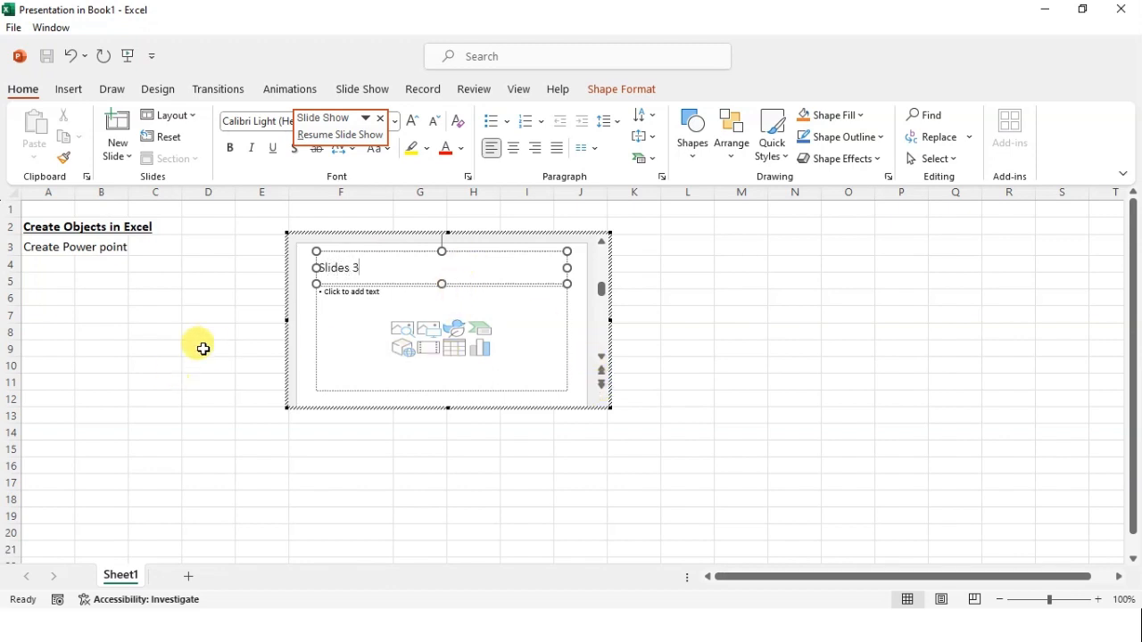
click(471, 336)
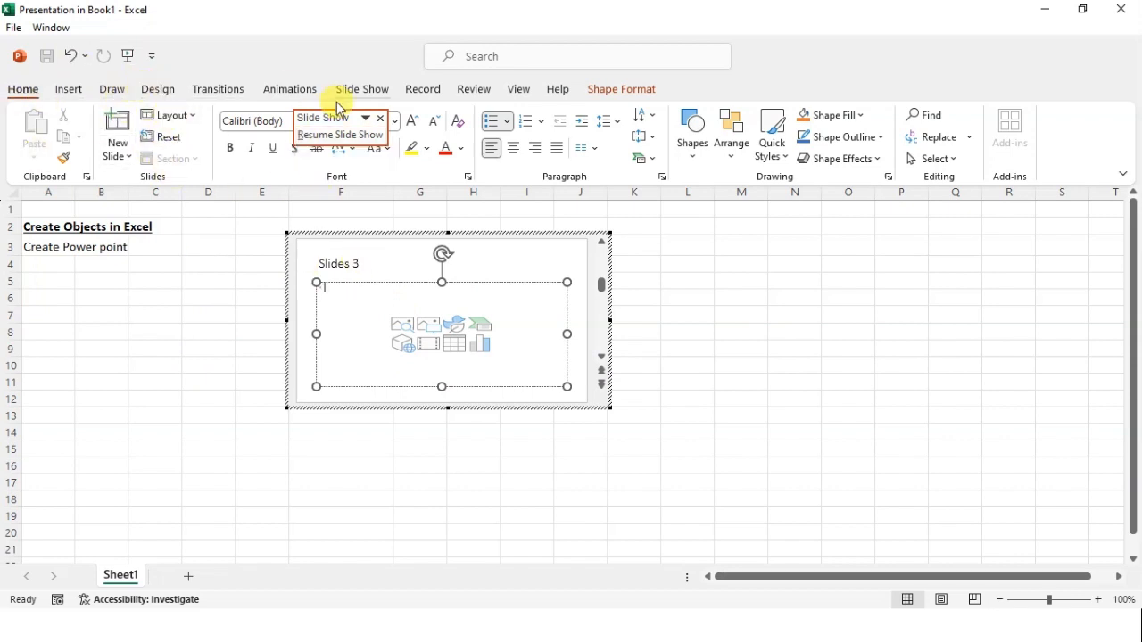
click(129, 90)
click(169, 93)
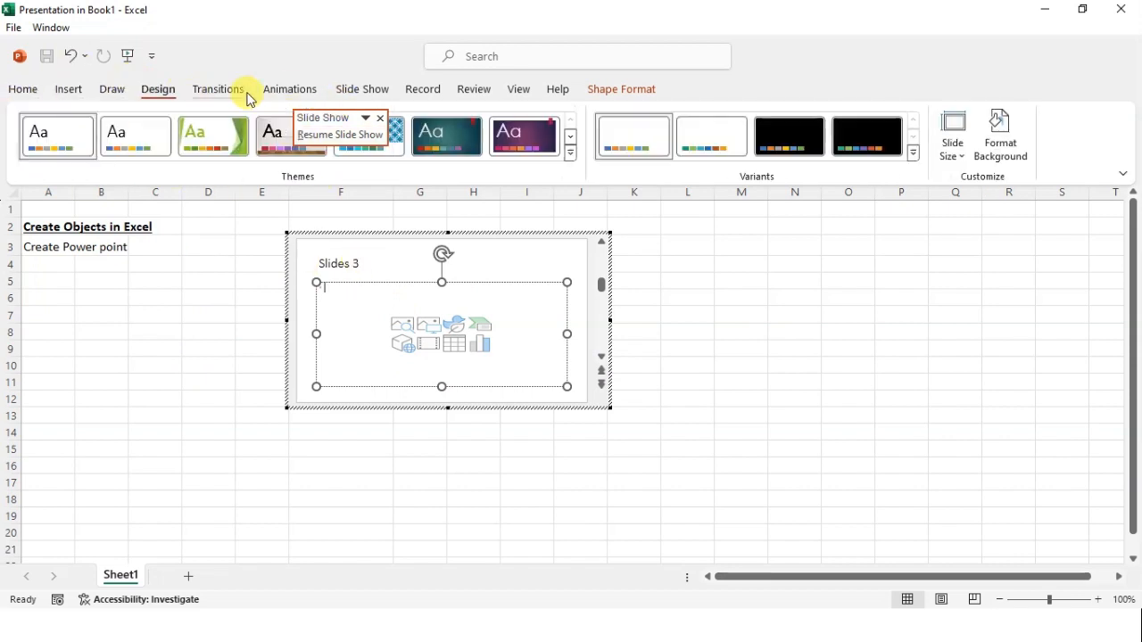
click(243, 93)
click(288, 93)
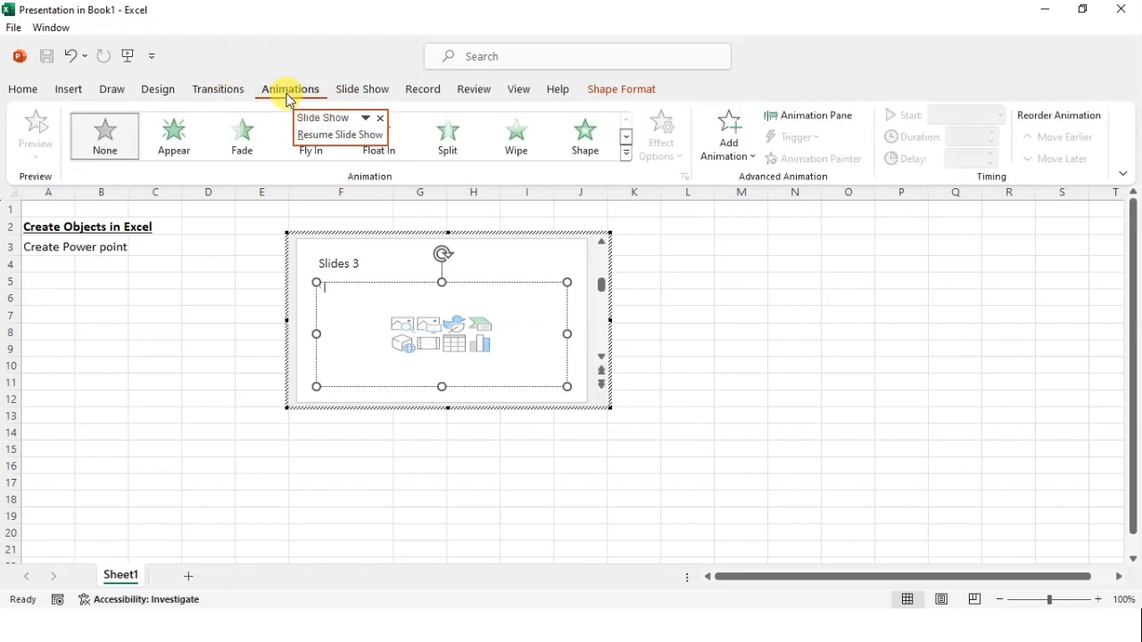
click(215, 93)
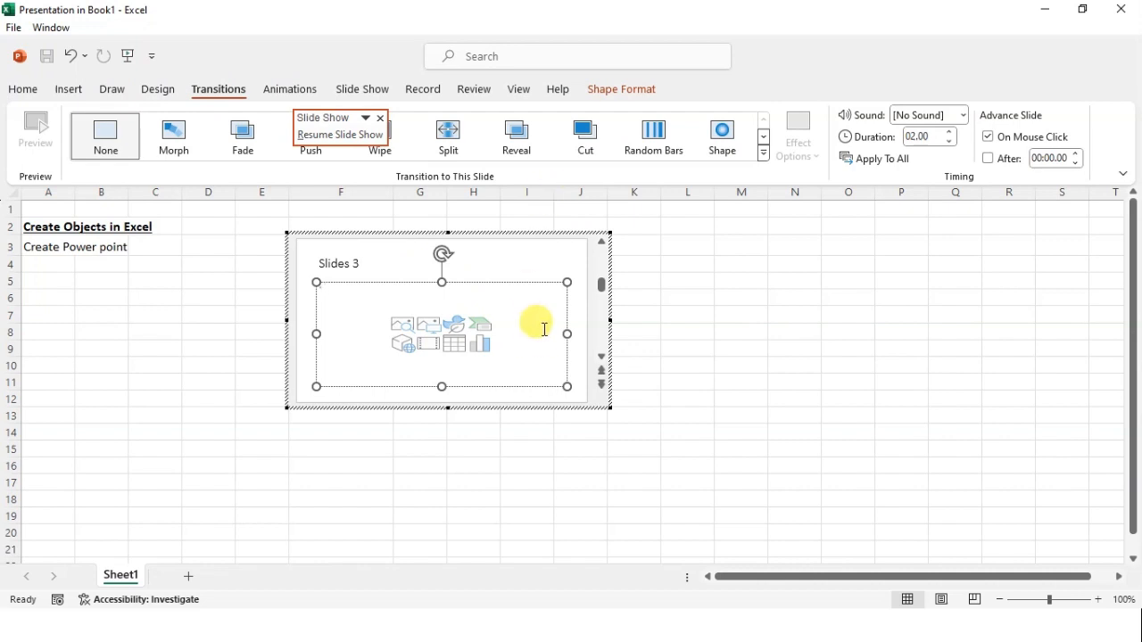
- Finish editing the embedded presentation, play its slide show through the Slides 3 slide, and exit the show
click(182, 328)
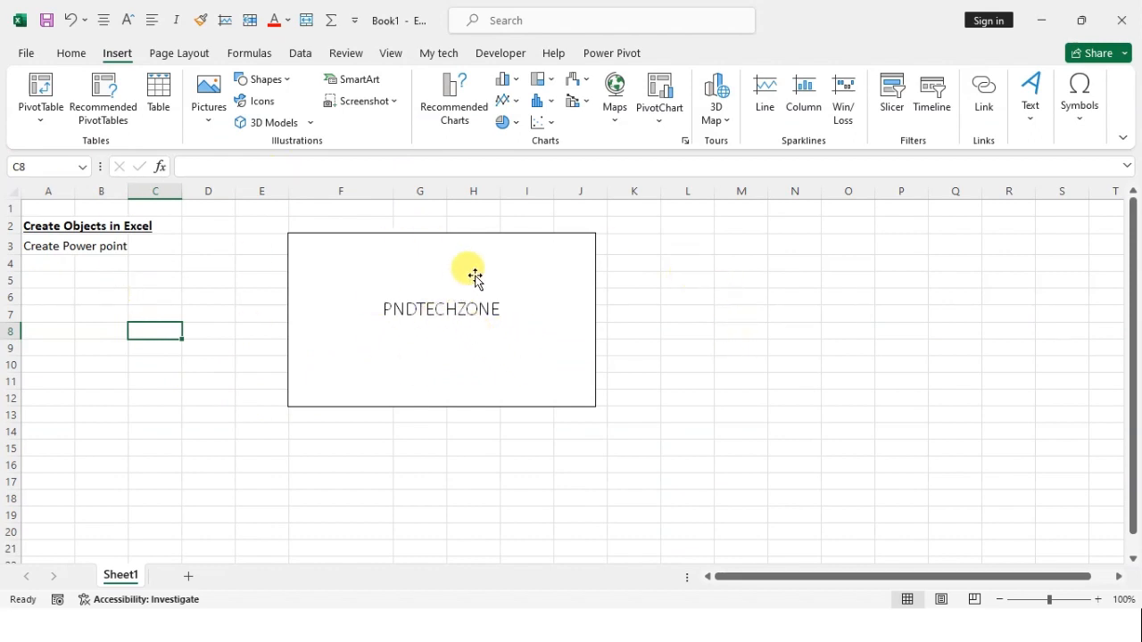
double_click(445, 333)
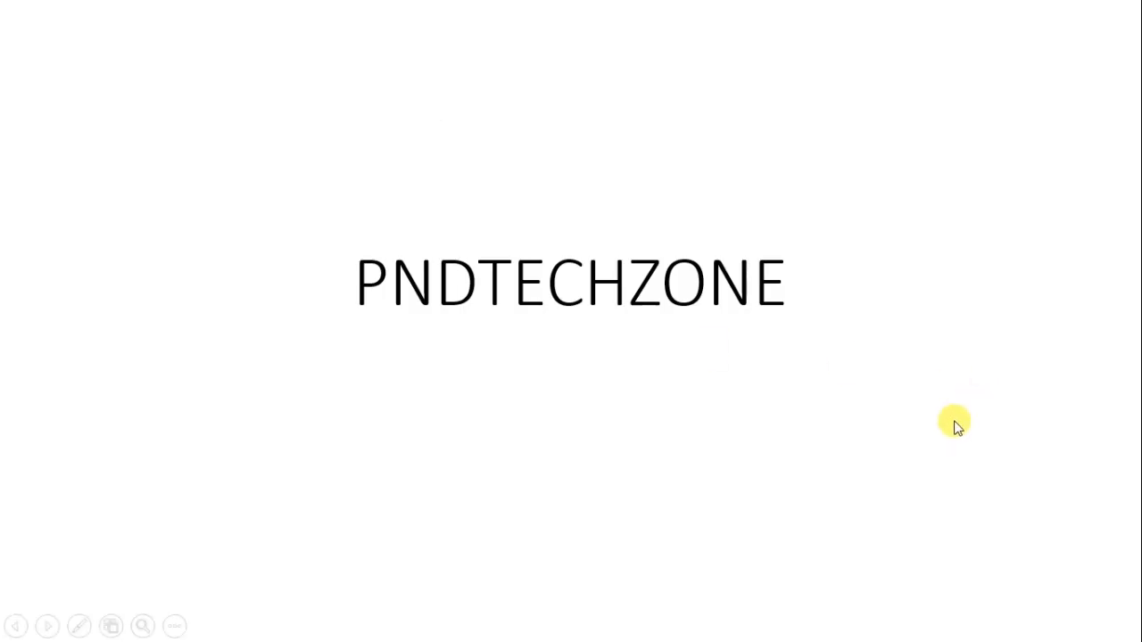
click(955, 422)
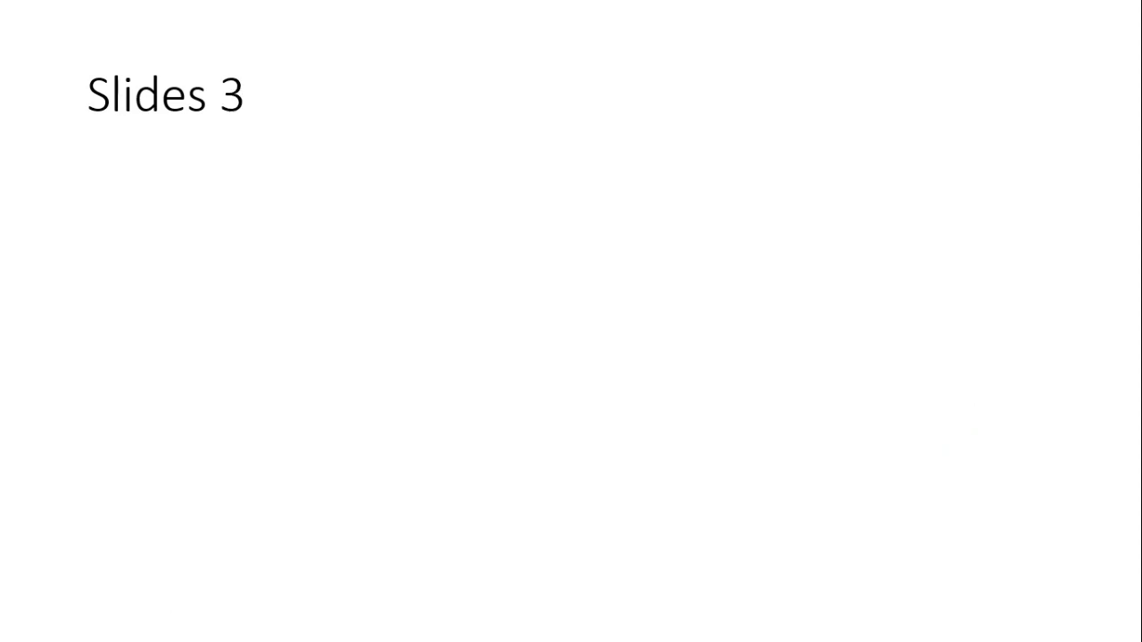
key(Escape)
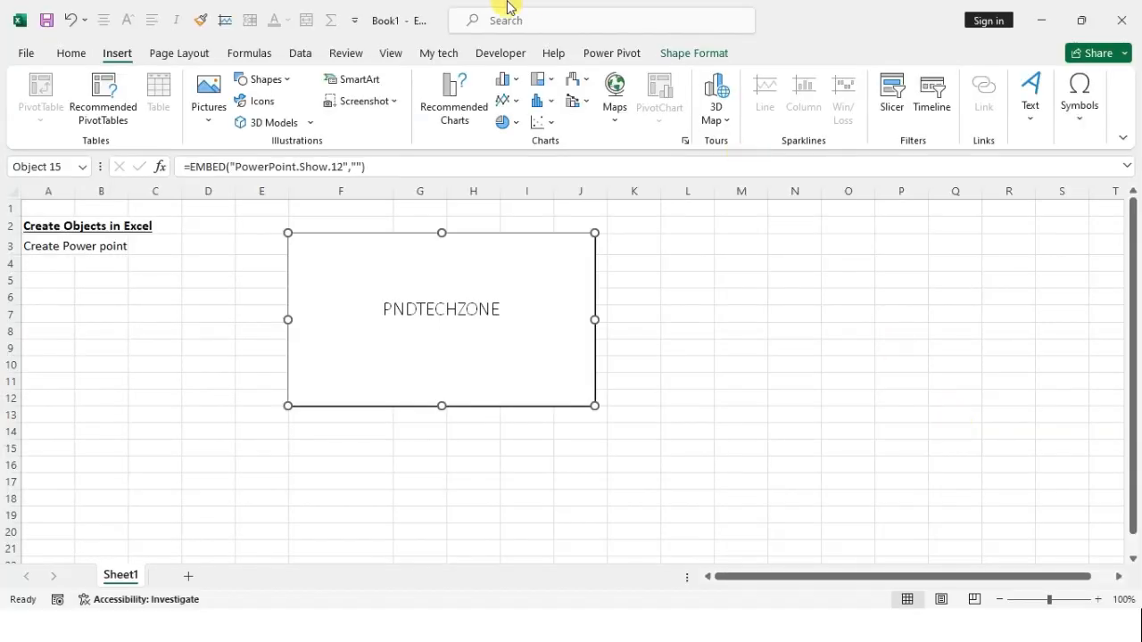